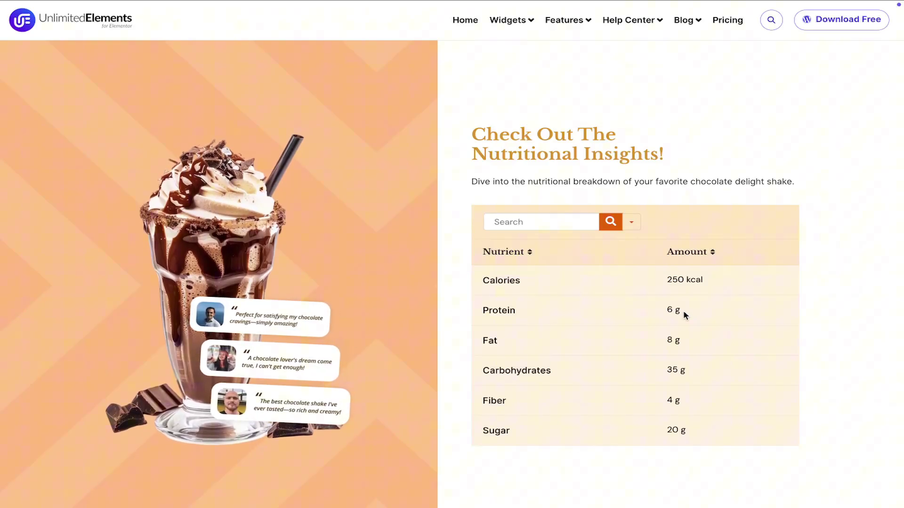
- Search the nutrition table for 'Sugar', then select the search term to clear it
key("Tab")
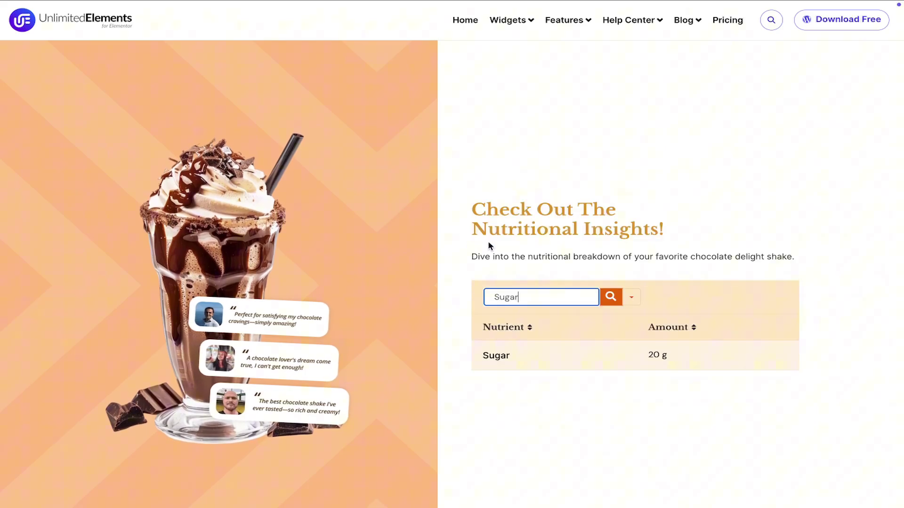
double_click(539, 296)
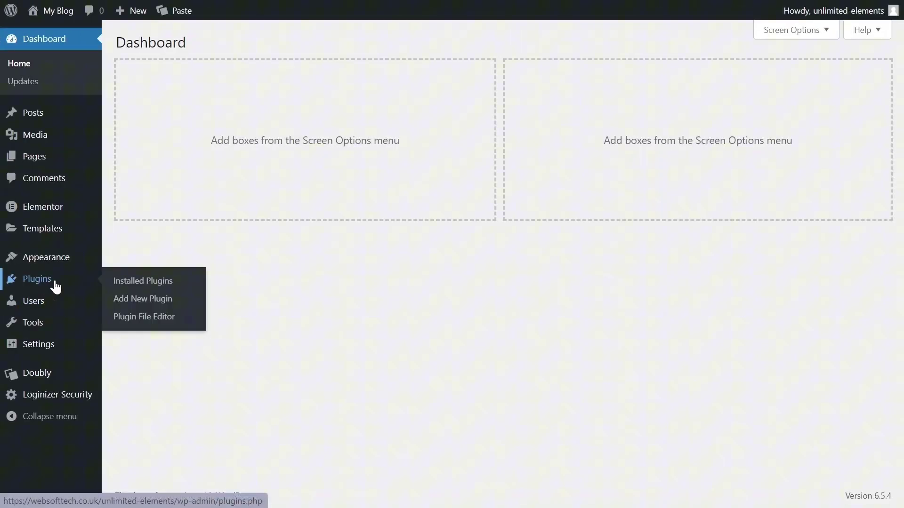
- Upload the Unlimited Elements zip file as a new plugin, install it and activate it
left_click(125, 299)
left_click(232, 38)
left_click(411, 153)
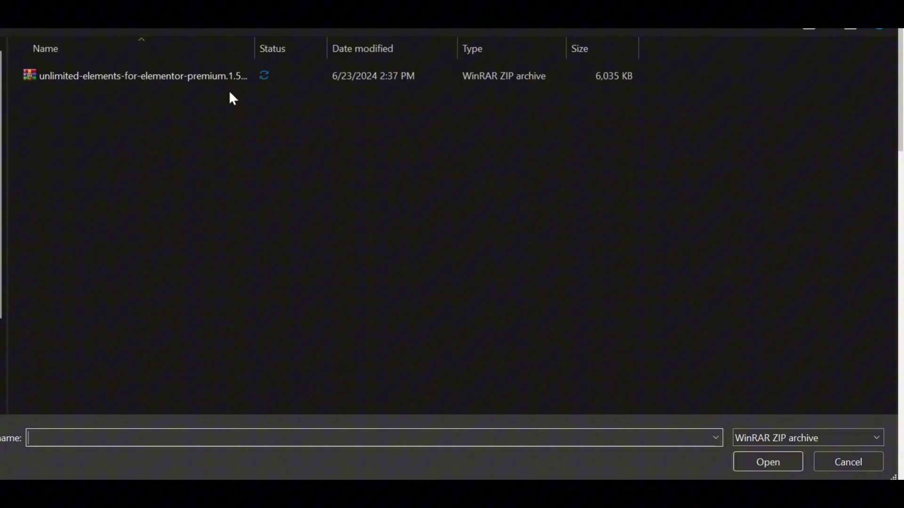
left_click(107, 76)
left_click(768, 462)
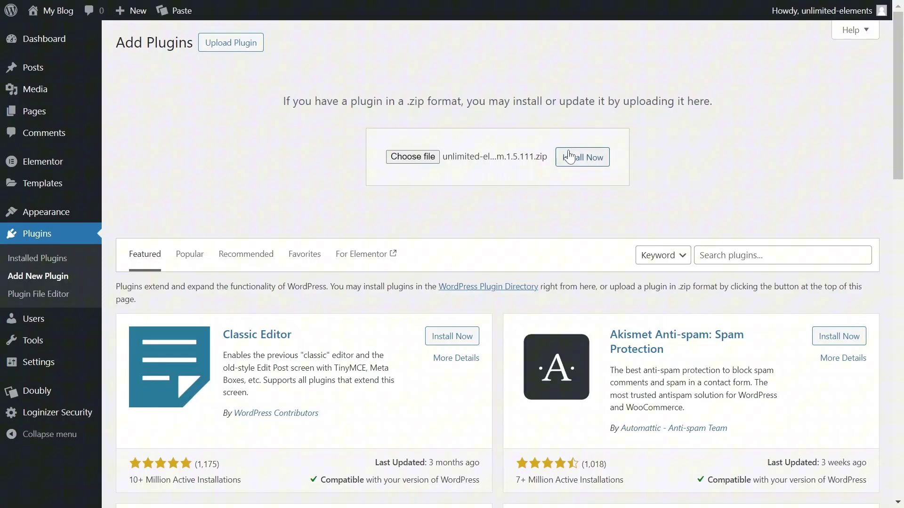
left_click(414, 155)
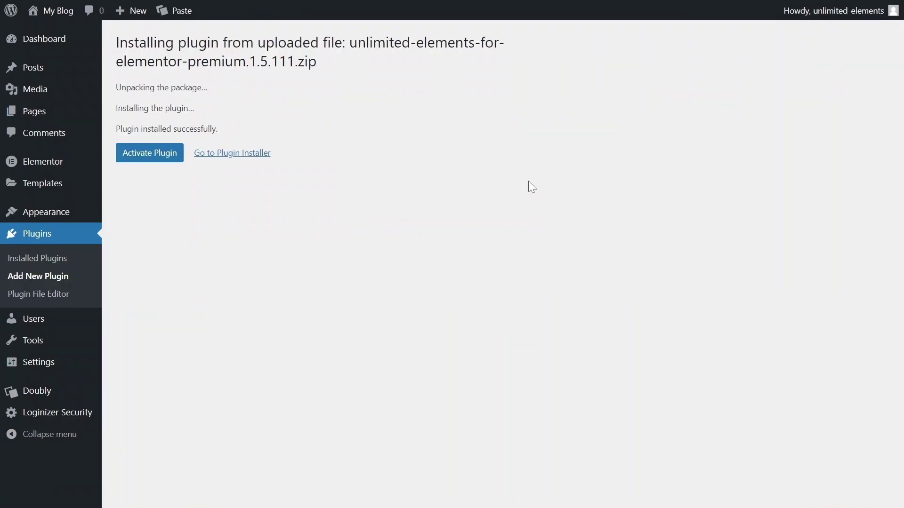
left_click(140, 158)
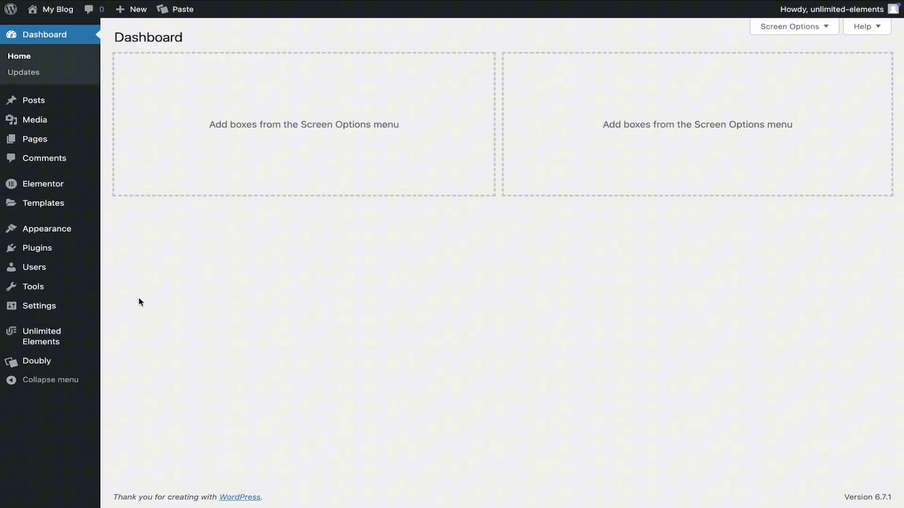
- Find 'repeater table' in the Unlimited Elements widgets library and install the Repeater Table widget
mouse_move(148, 254)
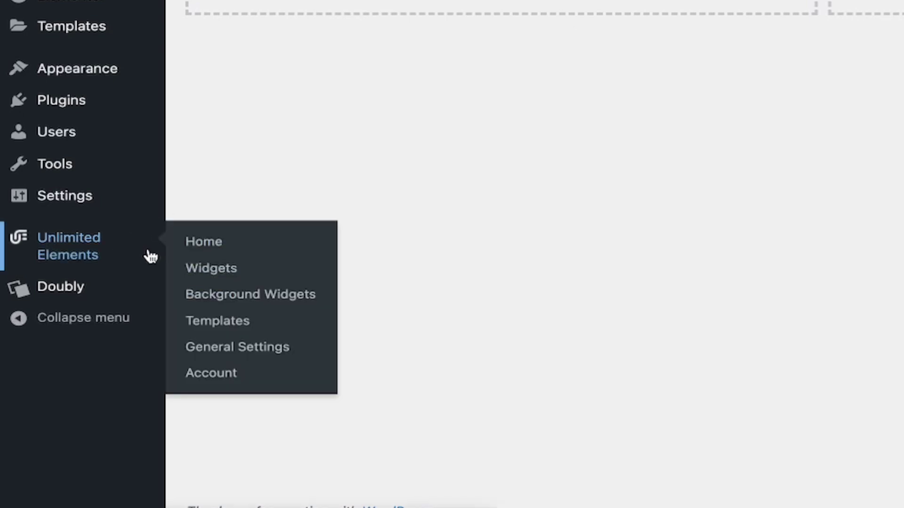
left_click(206, 273)
left_click(826, 146)
type("r")
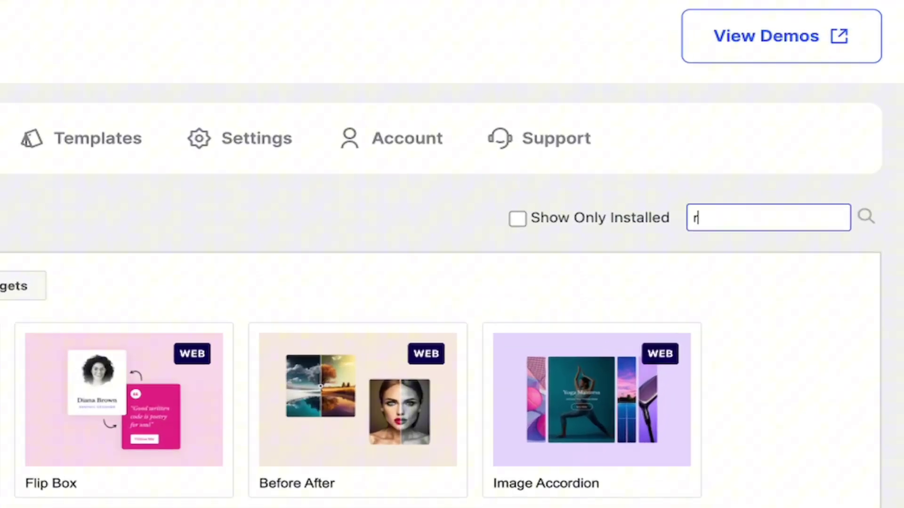
type("epeater table")
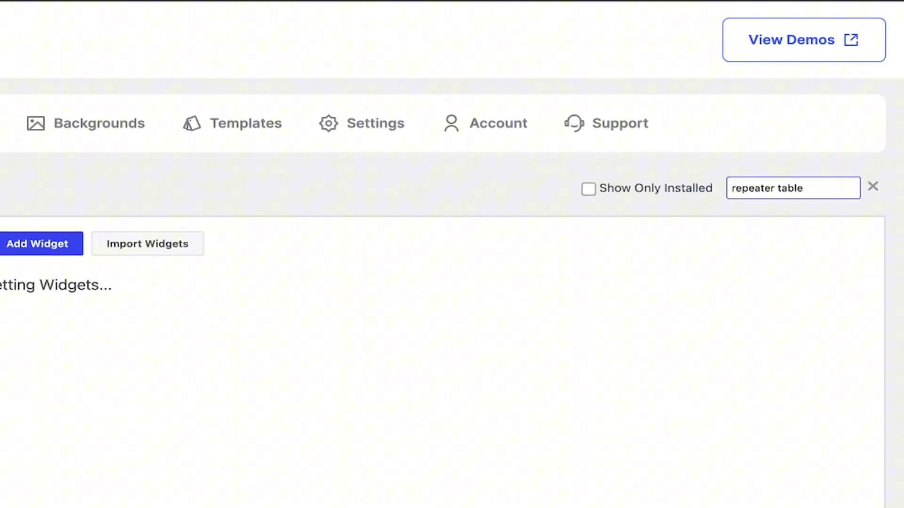
mouse_move(303, 283)
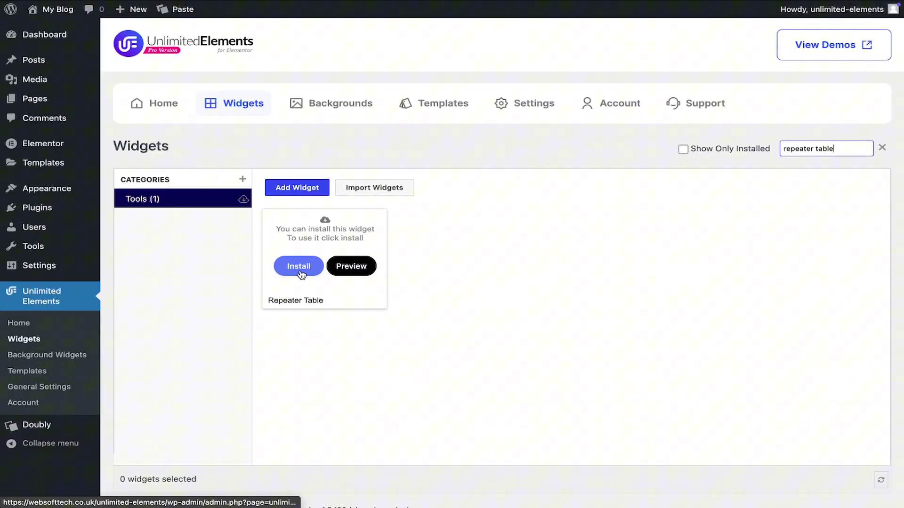
left_click(298, 265)
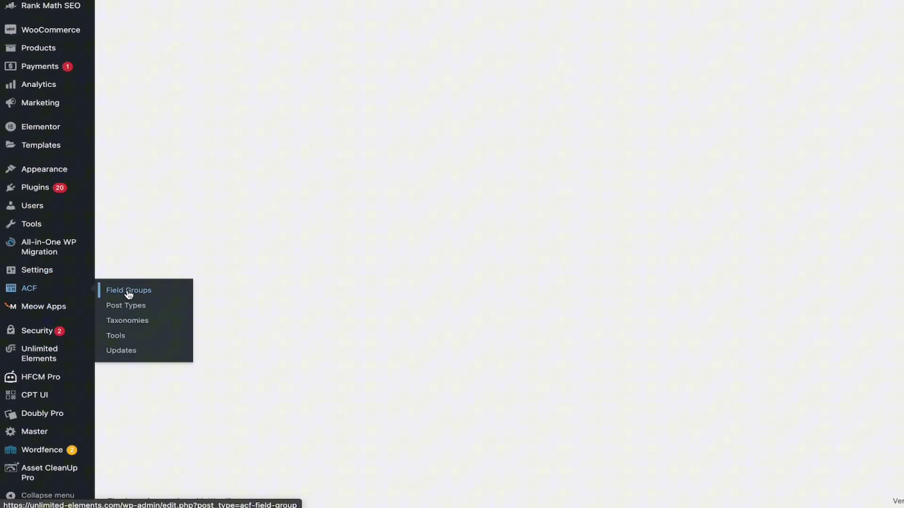
- Add a Repeater field labelled Nutritional Information to the Recipes field group
left_click(133, 292)
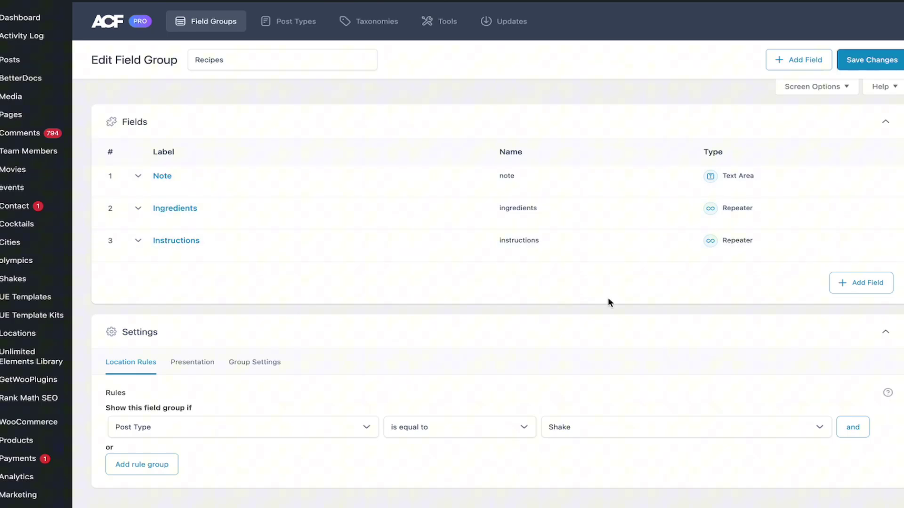
left_click(861, 285)
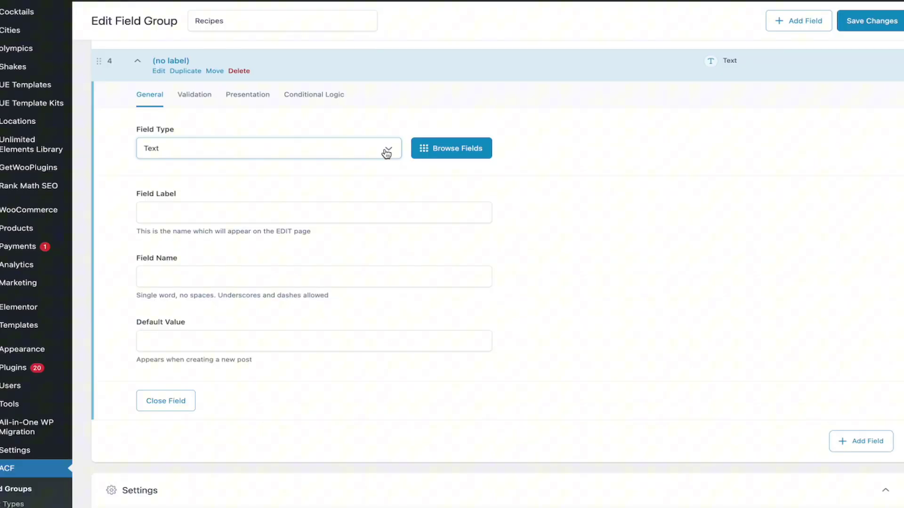
left_click(385, 151)
type("rep")
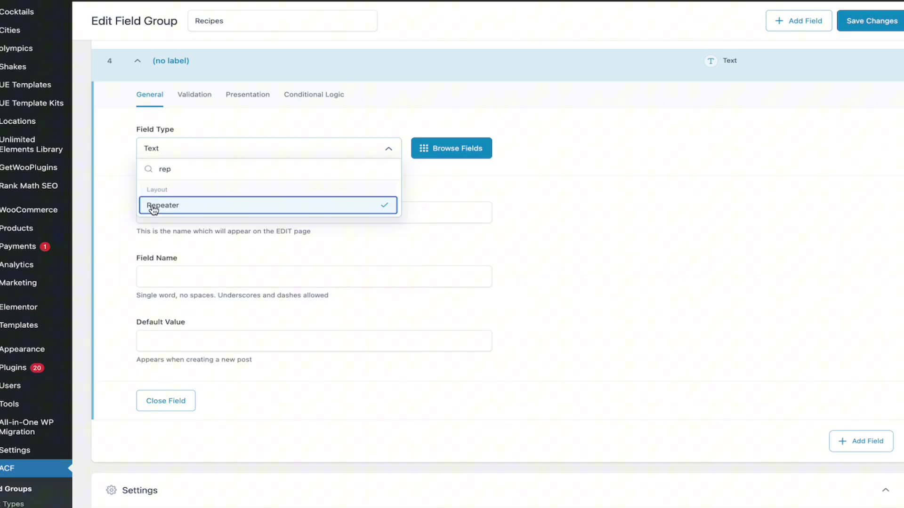
left_click(153, 207)
left_click(149, 215)
type("Nutritional Information")
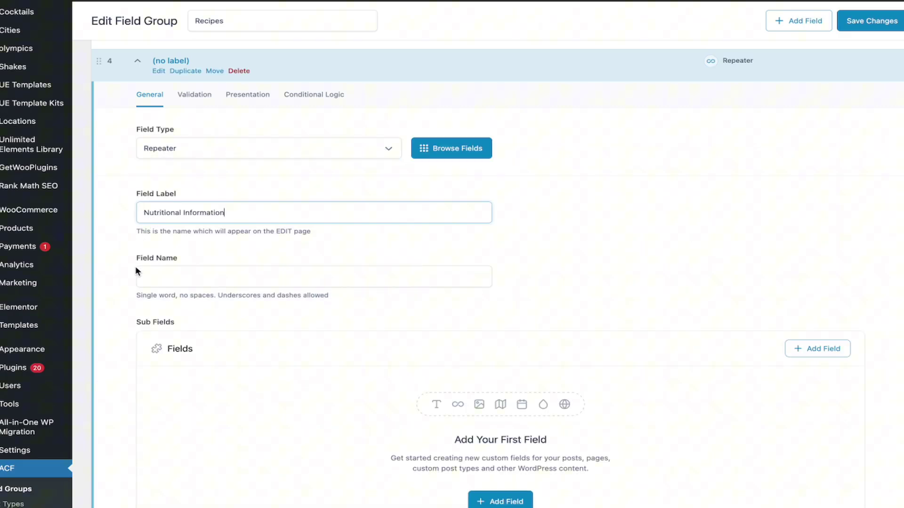
left_click(141, 279)
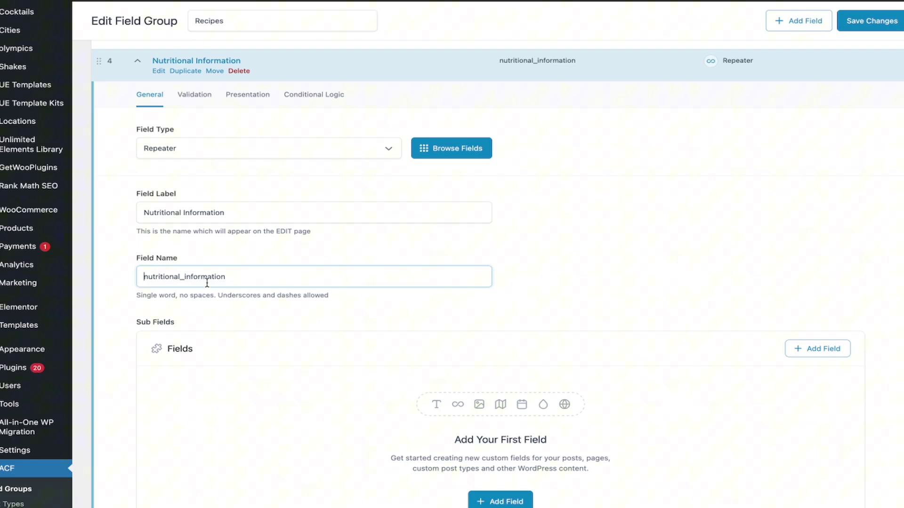
- Add a Text sub-field named Nutrient to the repeater
scroll(202, 268, "down", 5)
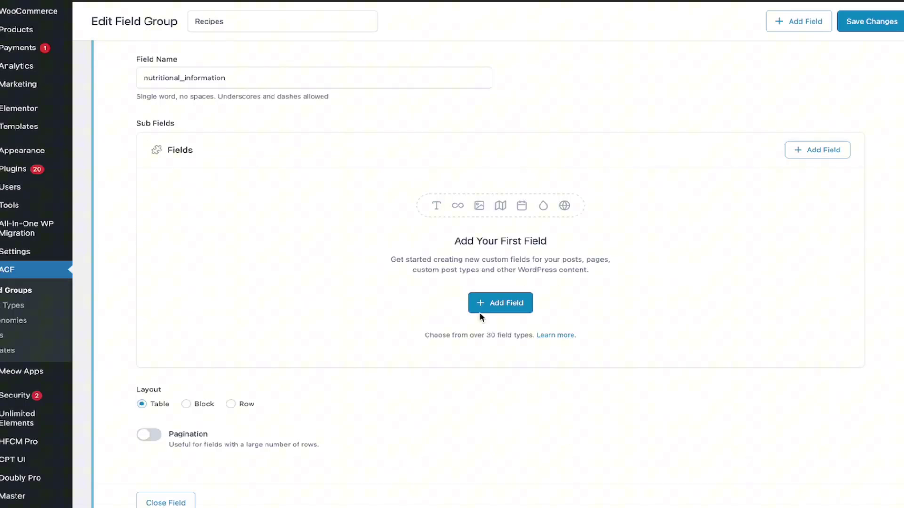
left_click(497, 308)
scroll(319, 268, "down", 2)
left_click(242, 204)
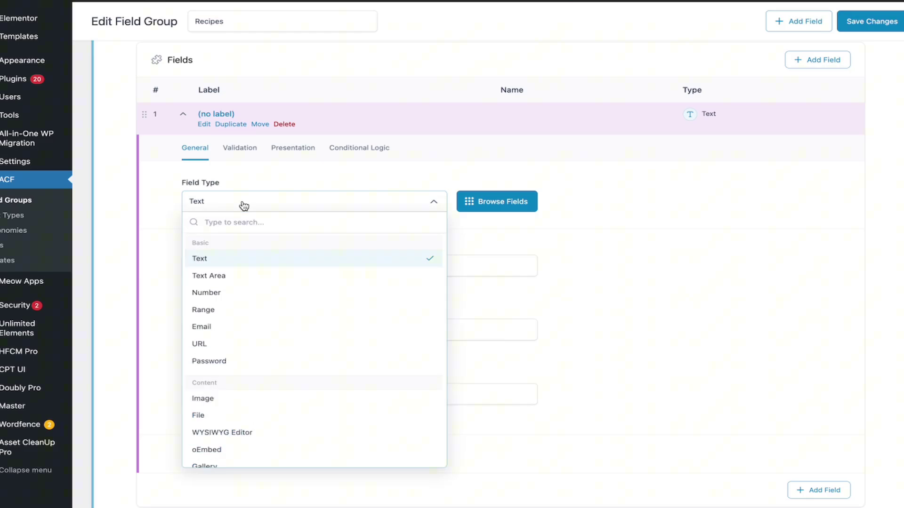
left_click(244, 206)
left_click(203, 266)
type("Nutrient")
left_click(196, 331)
- Add a second sub-field labelled 'Amount (per serving)'
scroll(824, 330, "down", 4)
left_click(823, 325)
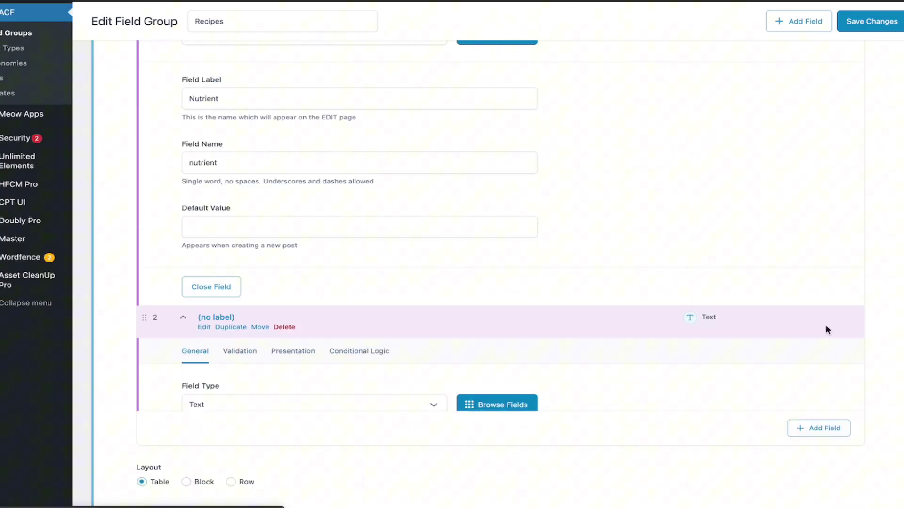
scroll(188, 282, "down", 4)
left_click(196, 307)
type("Amount (per serving)")
- Keep the Post Type location rule and save the field group changes
scroll(196, 305, "down", 10)
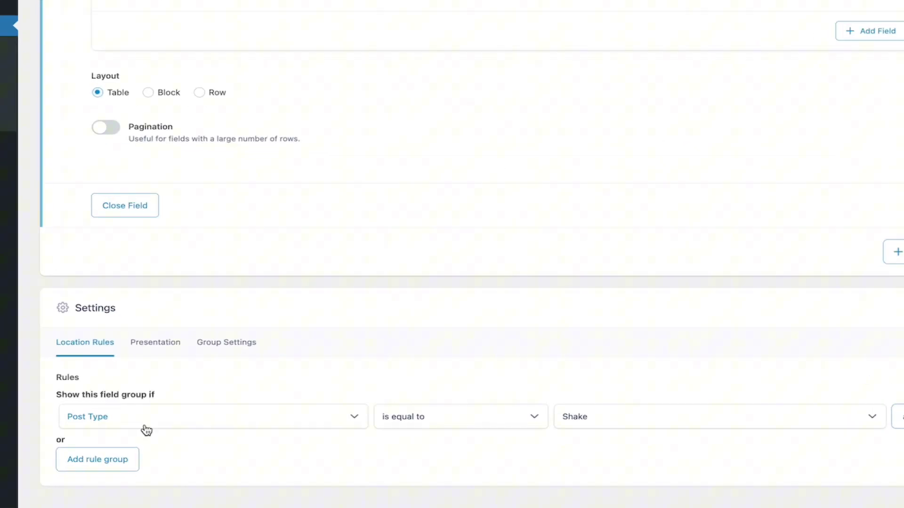
left_click(143, 424)
left_click(143, 423)
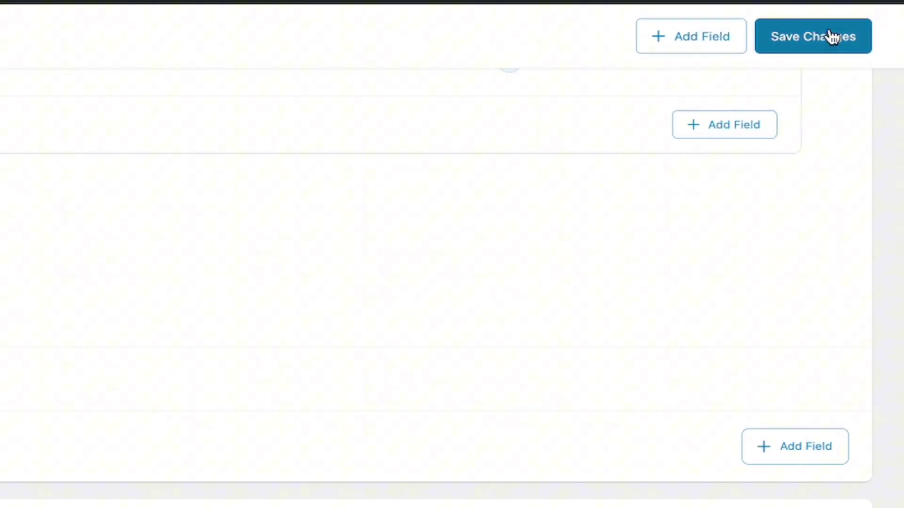
left_click(788, 36)
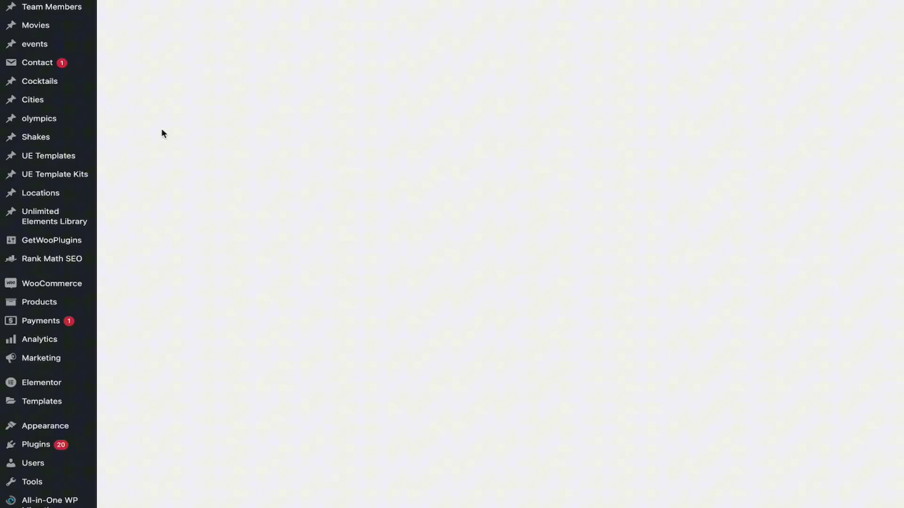
- Title the new shake 'Choco Delight' and paste in its description paragraph
mouse_move(40, 139)
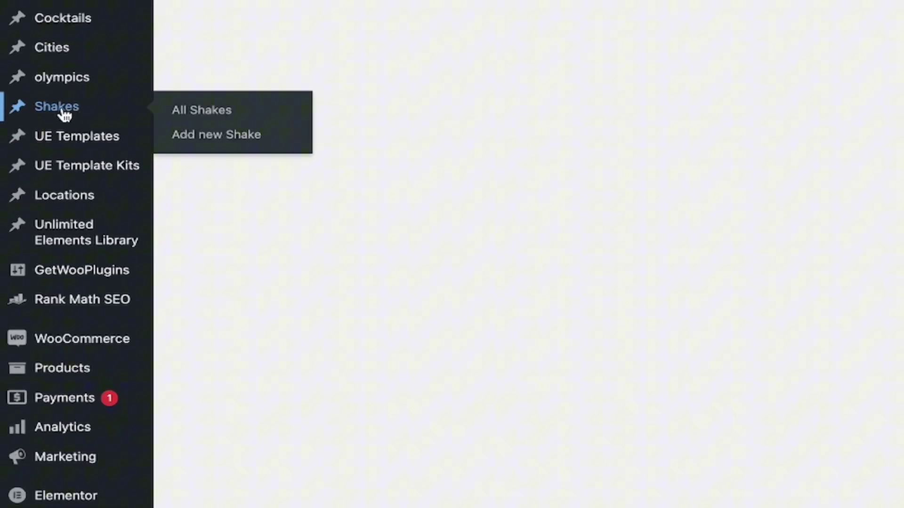
left_click(207, 140)
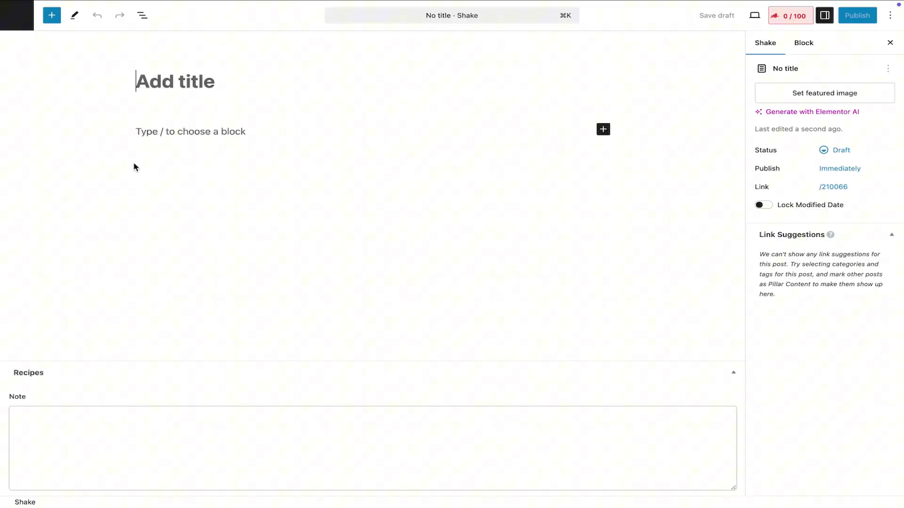
type("Choco Delight")
left_click(138, 131)
type("Indulge your taste buds with our Chocolate Banana Nut Shake. This decadent creation marries the lusciousness of ripe bananas with the rich, chocolatey goodness of cocoa powder. Creamy almond or peanut butter adds a satisfying nutty depth, while a drizzle of honey sweetens the deal. To top it off, we've added a crunch with a generous handful of chopped nuts. It's a symphony of flavors and textures that's sure to satisfy your sweet tooth and provide a delightful treat any time of day.")
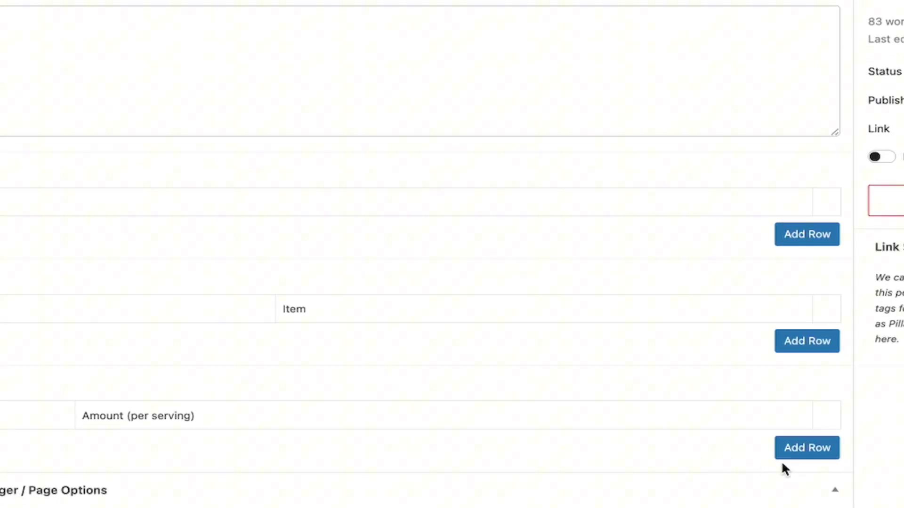
- Fill Nutritional Information rows with nutrients and amounts, from Calories through Sugar at 20
left_click(795, 450)
left_click(0, 449)
type("Calories")
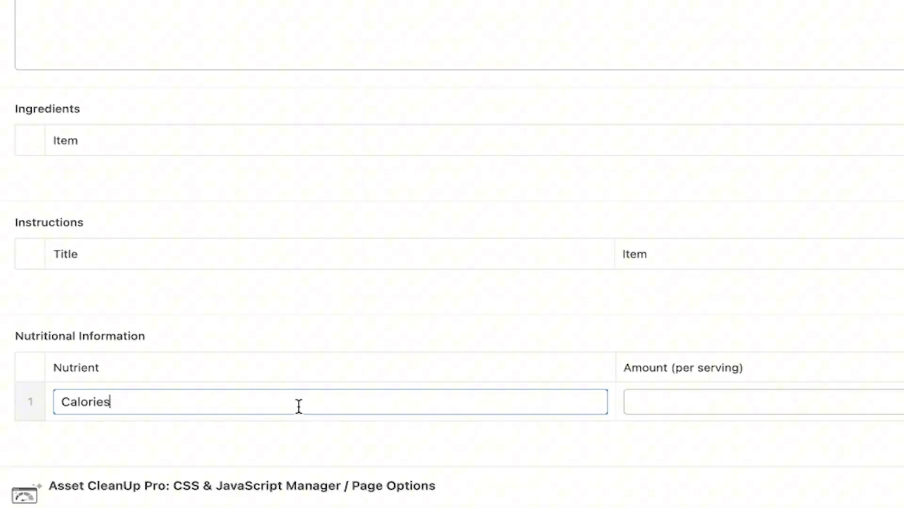
key("Tab")
type("2")
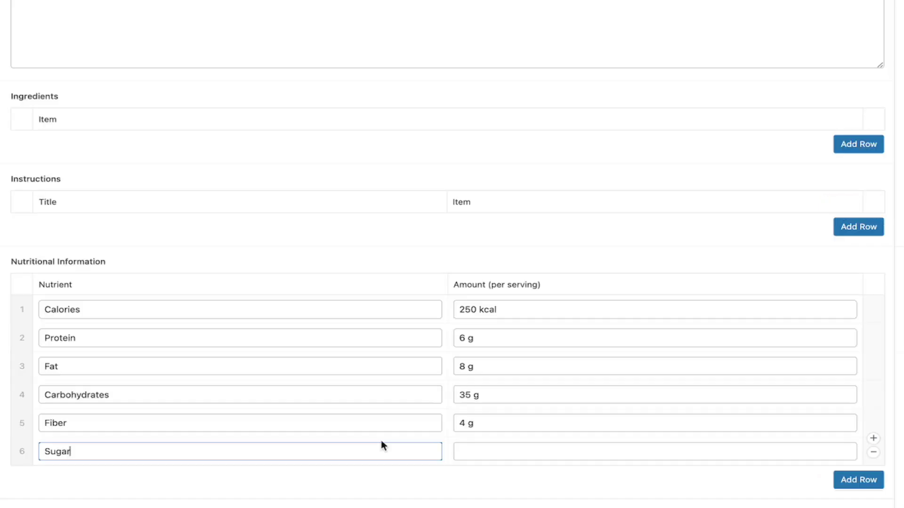
key("Tab")
type("20")
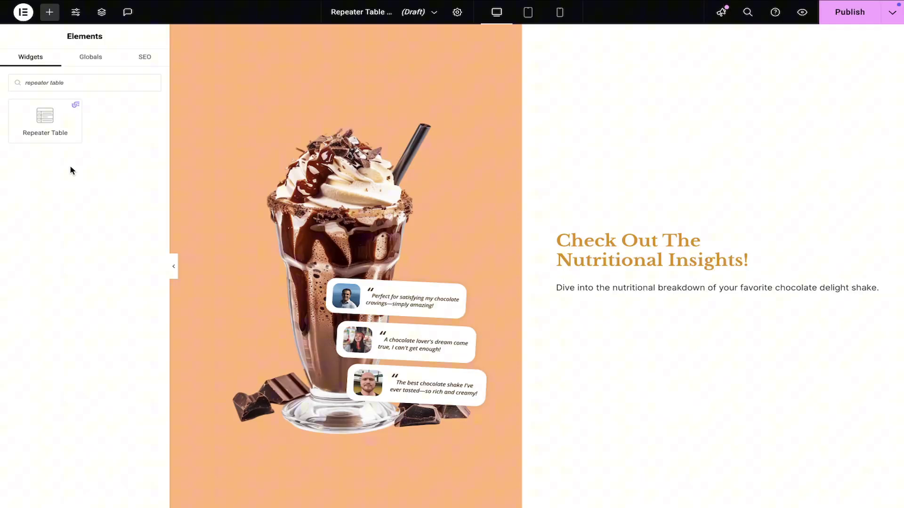
- Place a Repeater Table below the intro text, keeping Meta Fields as its data source
left_click_drag(42, 120, 642, 289)
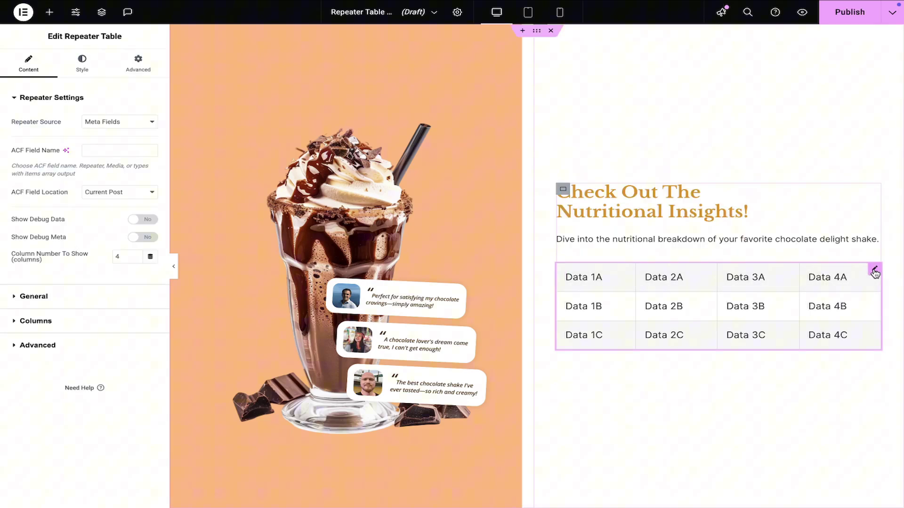
left_click(128, 130)
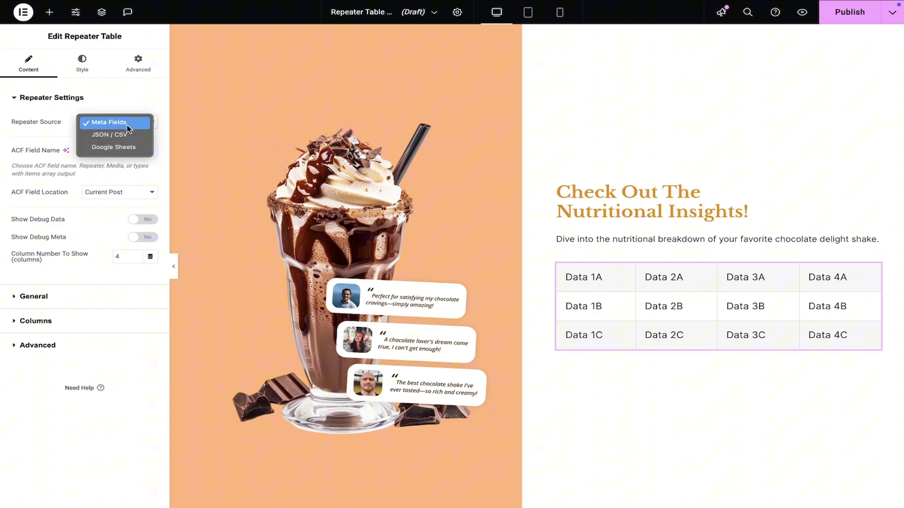
left_click(98, 127)
left_click(120, 127)
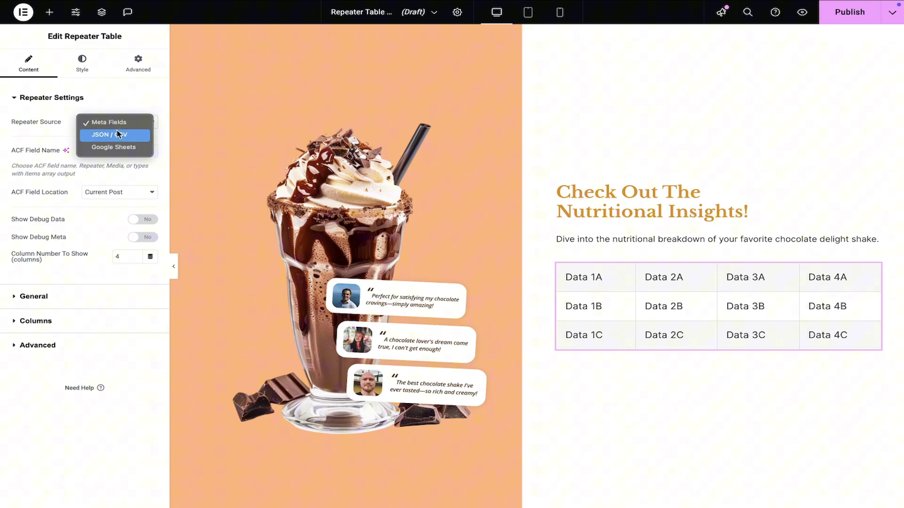
key("Escape")
left_click(107, 137)
left_click(125, 123)
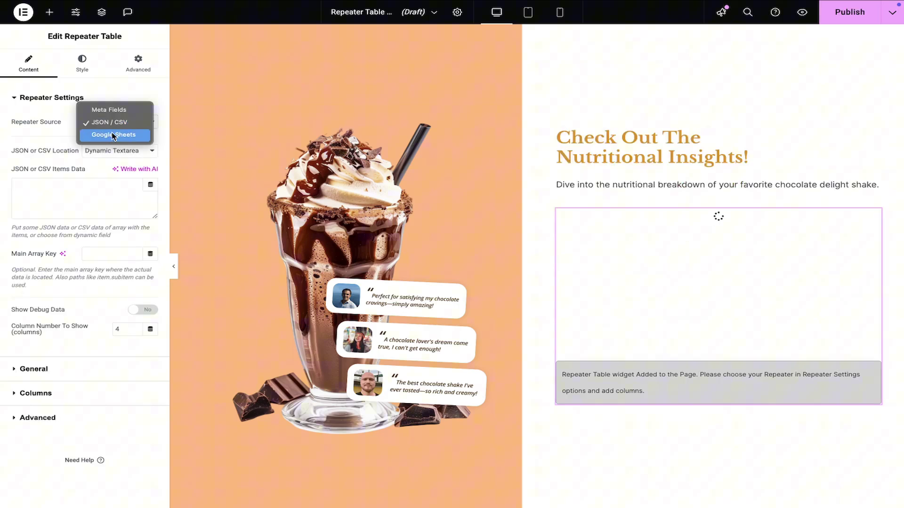
left_click(109, 136)
left_click(131, 124)
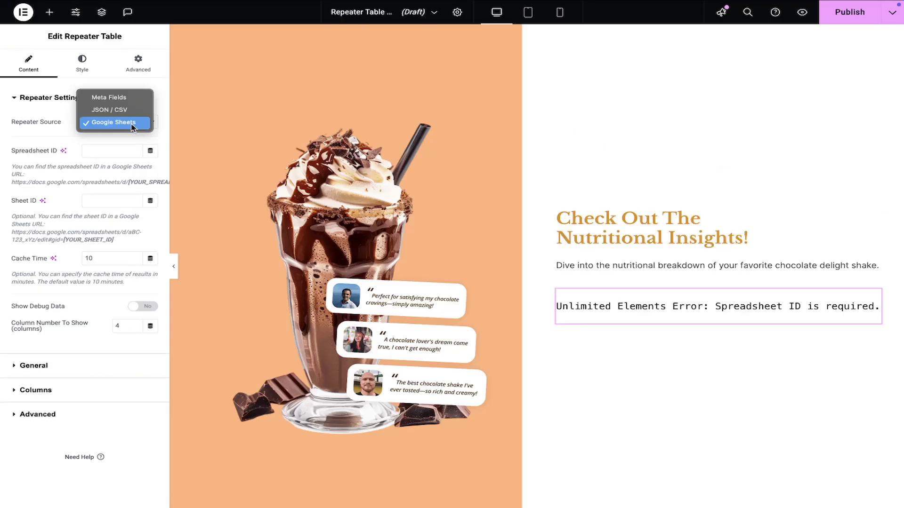
left_click(109, 97)
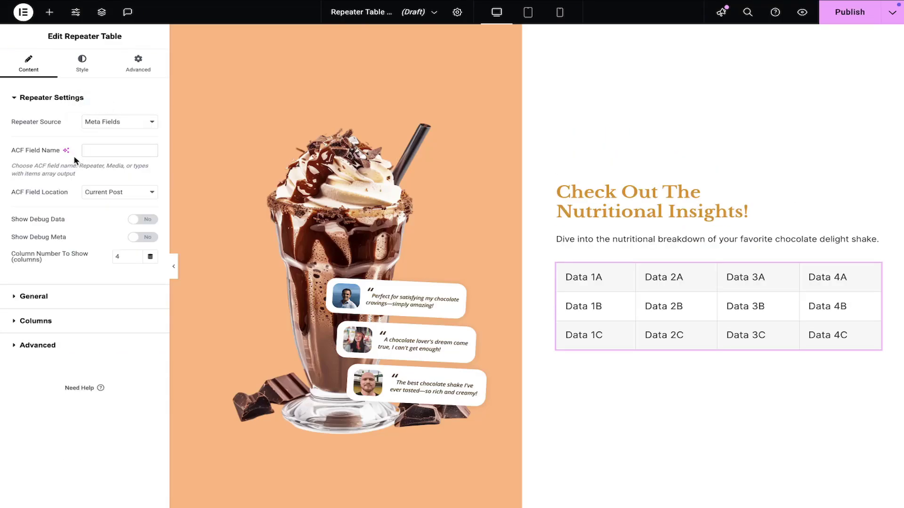
- Read the nutritional_information field from the selected post Choco Delight
left_click(119, 150)
type("nutritional_information")
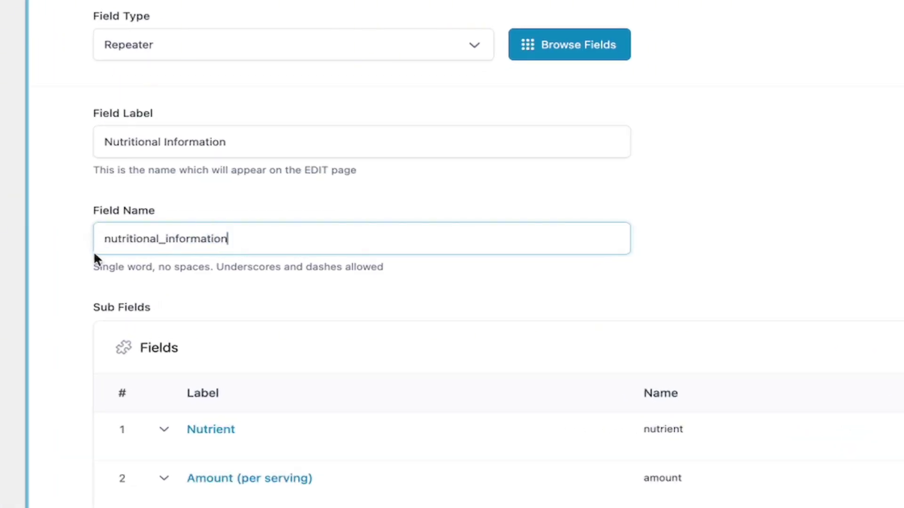
key("ctrl+a")
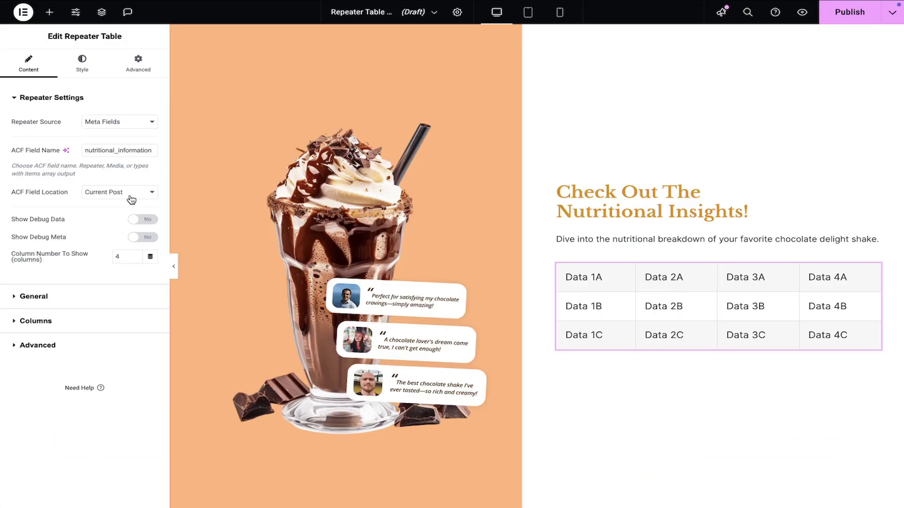
left_click(113, 192)
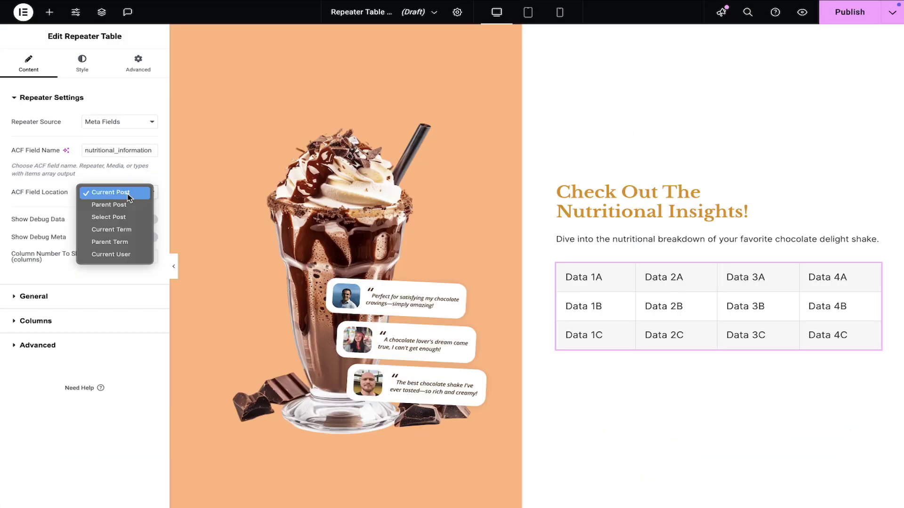
left_click(95, 218)
left_click(94, 228)
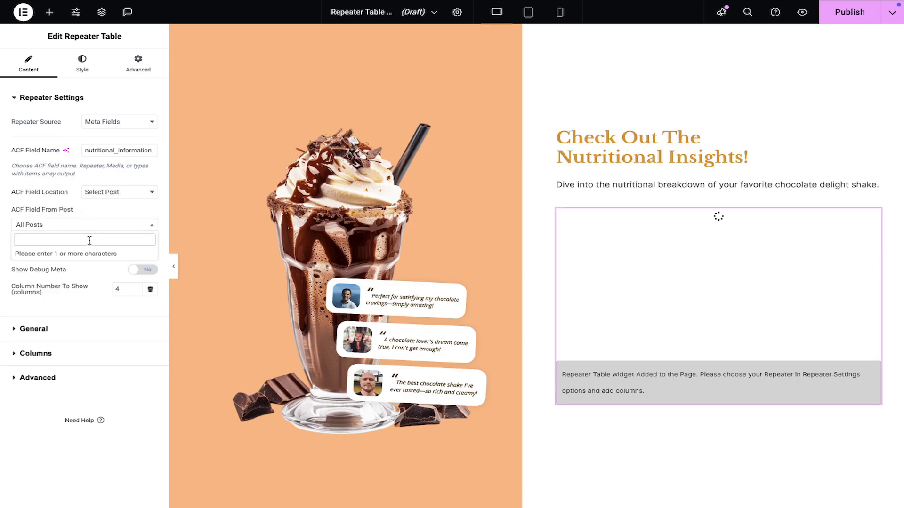
type("choco delight")
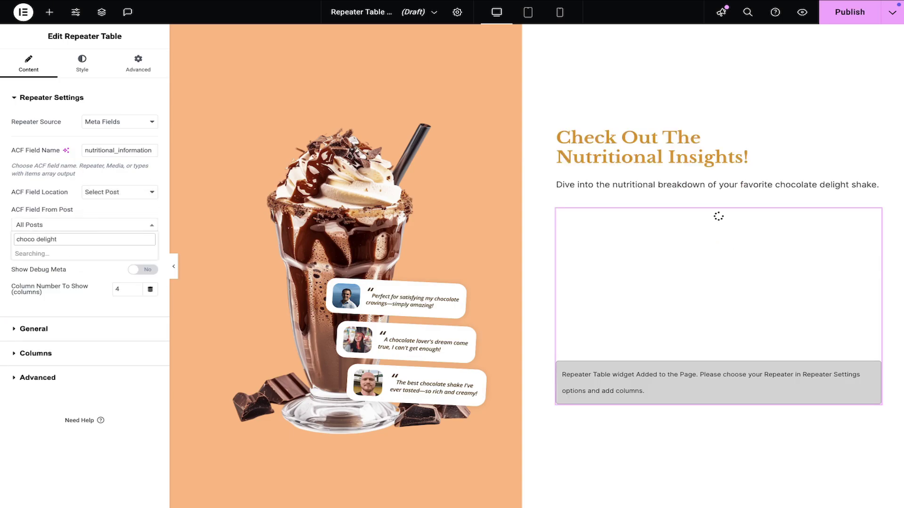
left_click(36, 254)
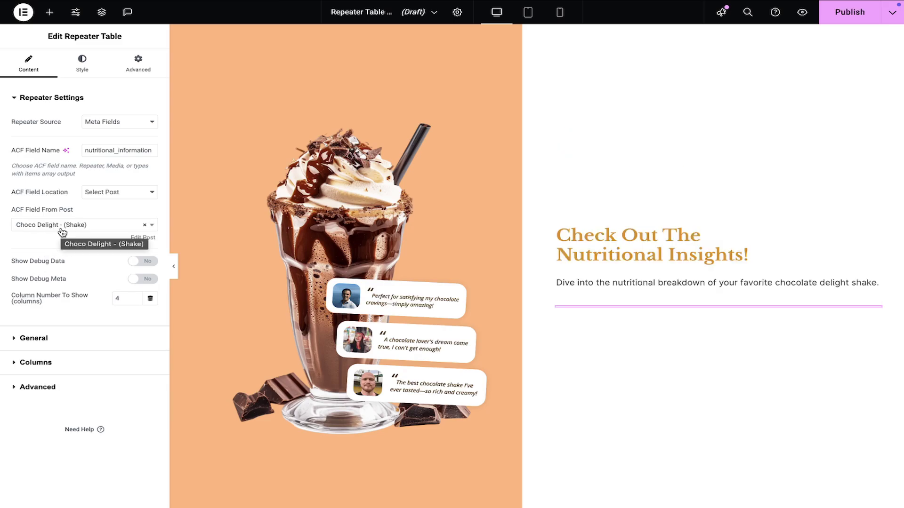
- Clear the table's column count value to enter a new number
key("BackSpace")
type("3")
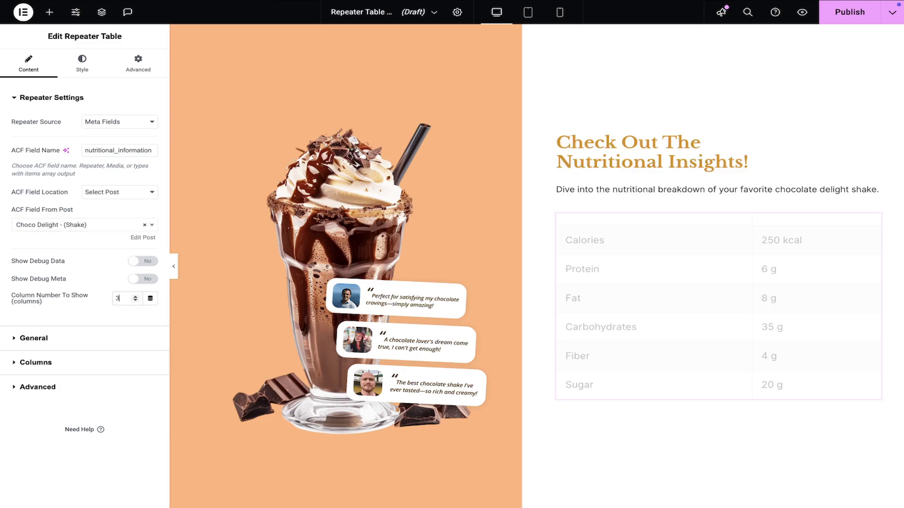
key("BackSpace")
type("0")
key("BackSpace")
- Set the table to 2 columns, enable filtering and sorting, and leave pagination off
type("2")
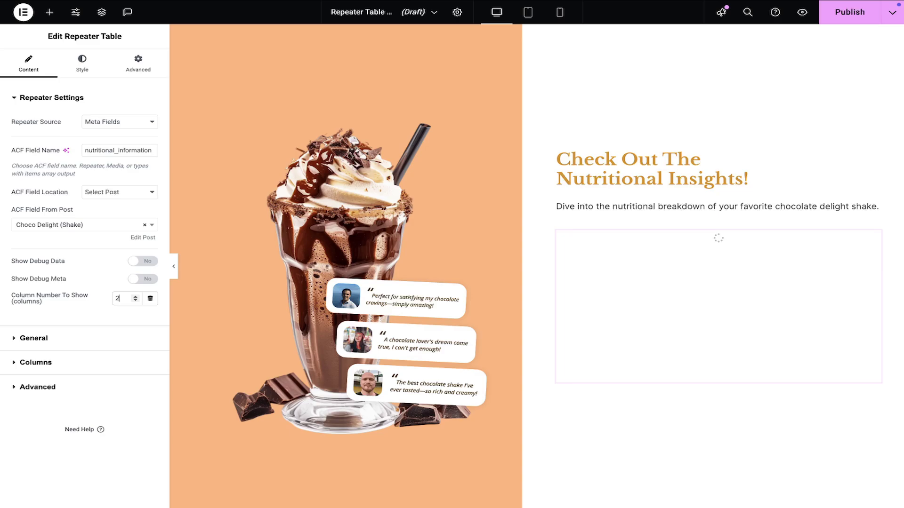
left_click(34, 338)
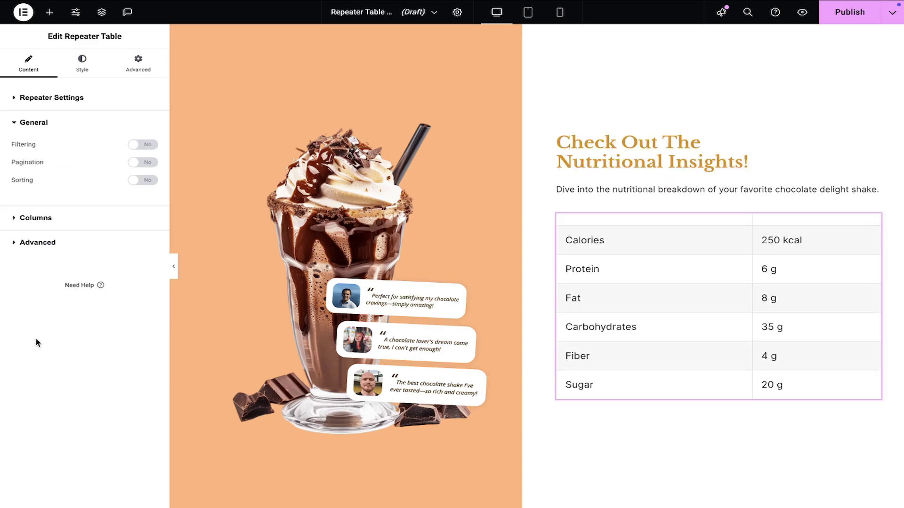
left_click(147, 147)
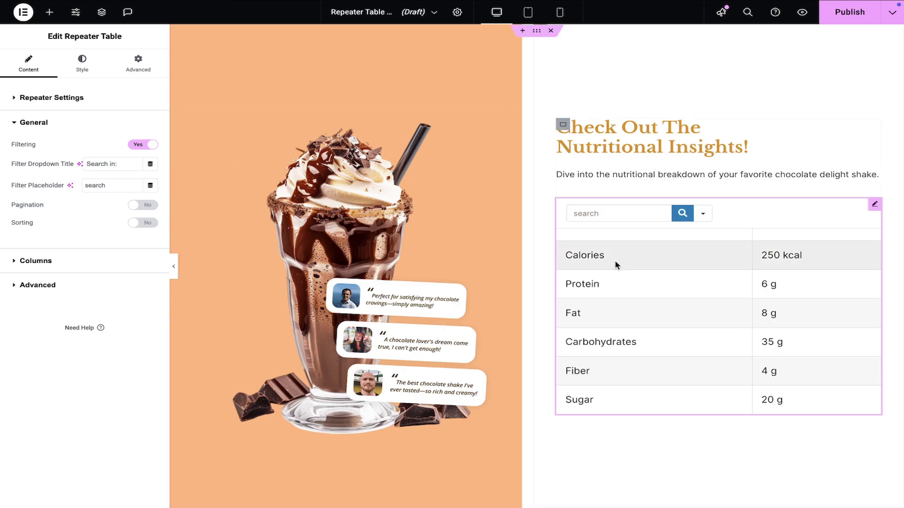
left_click_drag(119, 164, 75, 164)
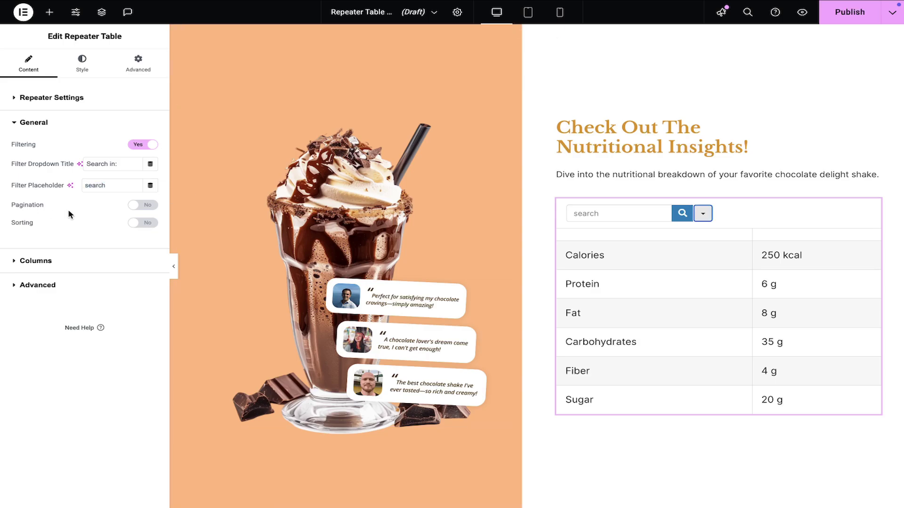
left_click(152, 206)
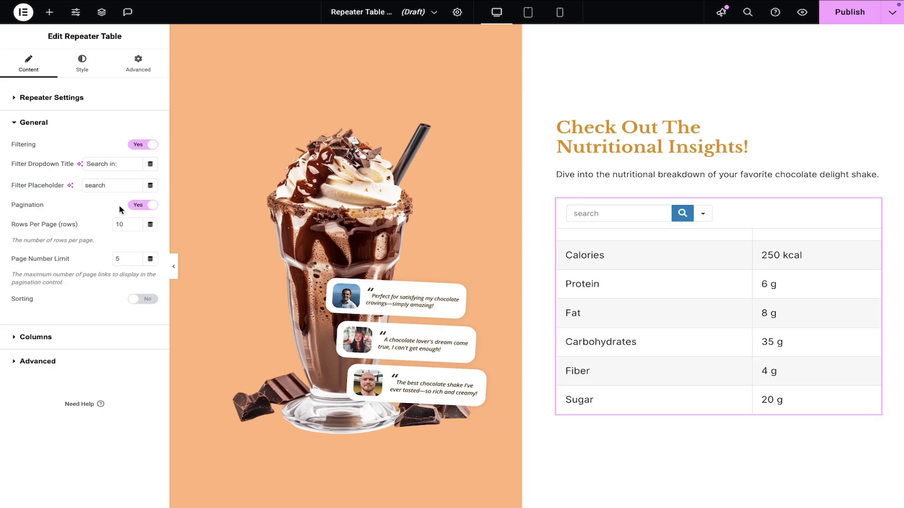
left_click(146, 205)
left_click(145, 225)
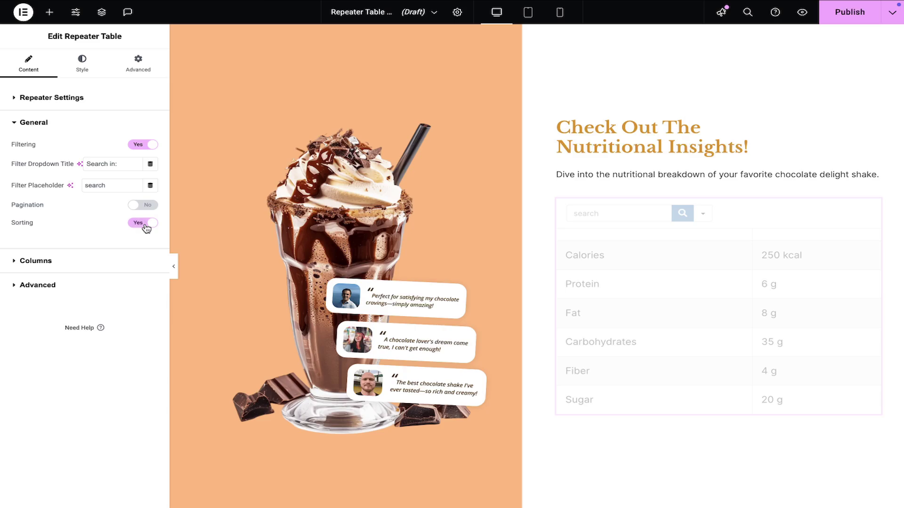
left_click(29, 260)
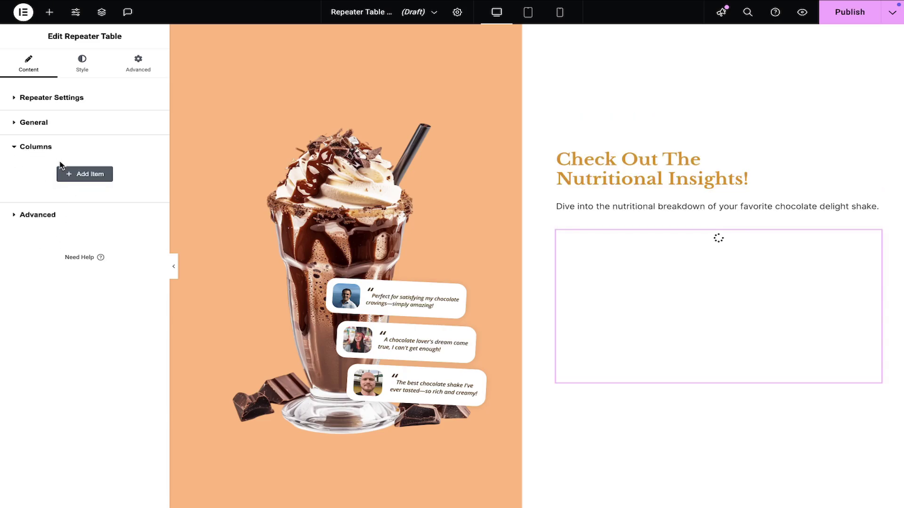
- Add a basic-mode column titled Nutrient mapped to the nutrient field
left_click(78, 177)
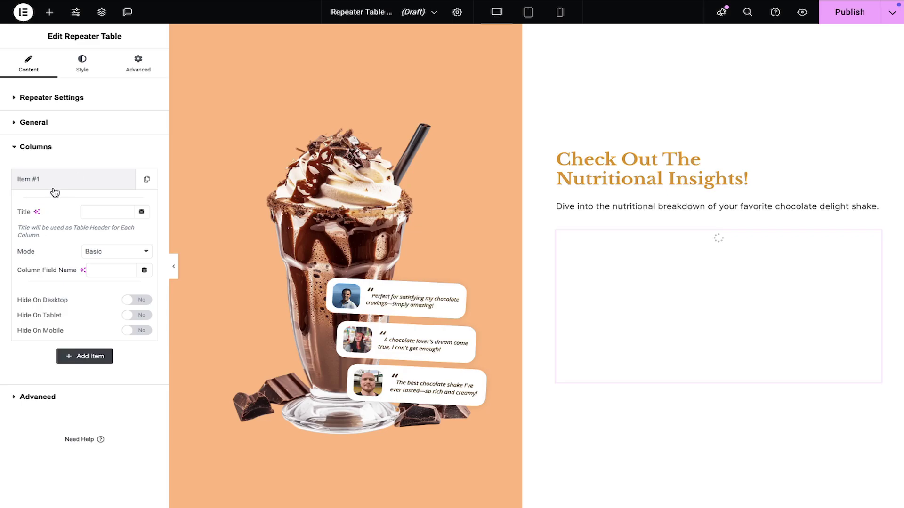
type("Nutrient")
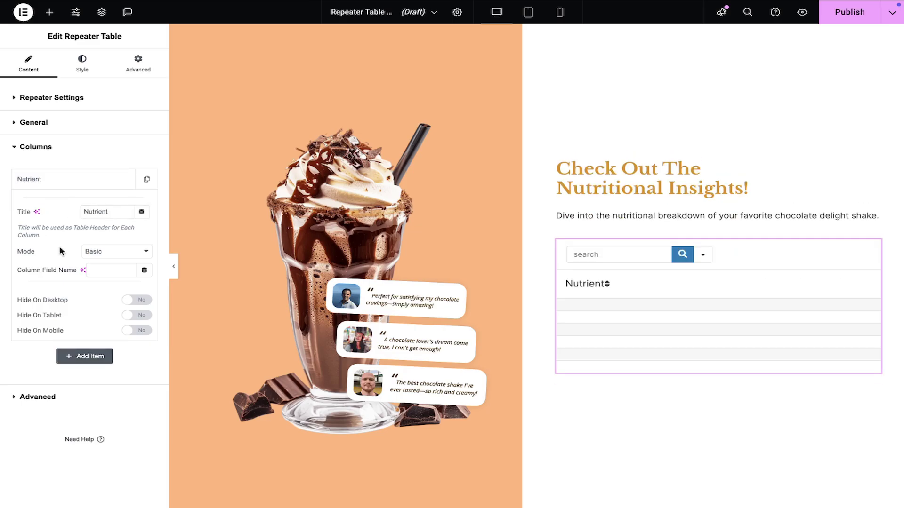
left_click(125, 258)
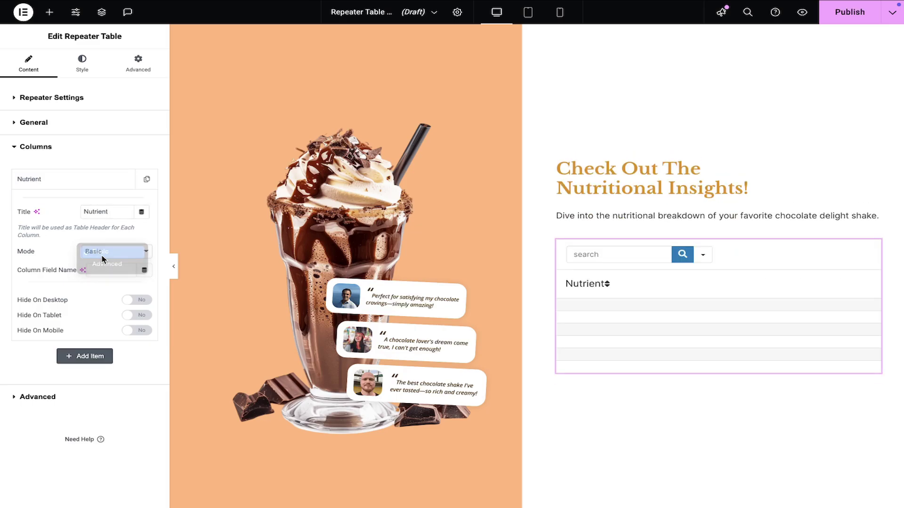
left_click(107, 264)
key("ctrl+z")
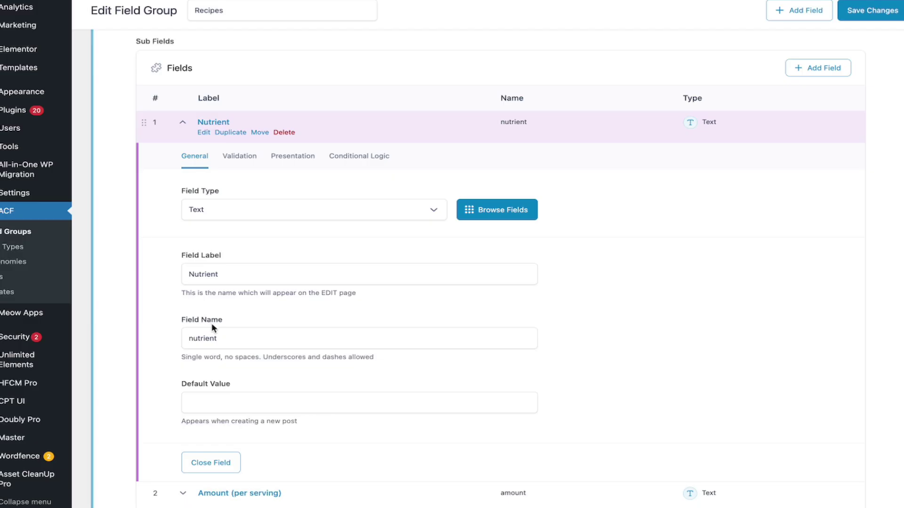
left_click(222, 337)
double_click(119, 297)
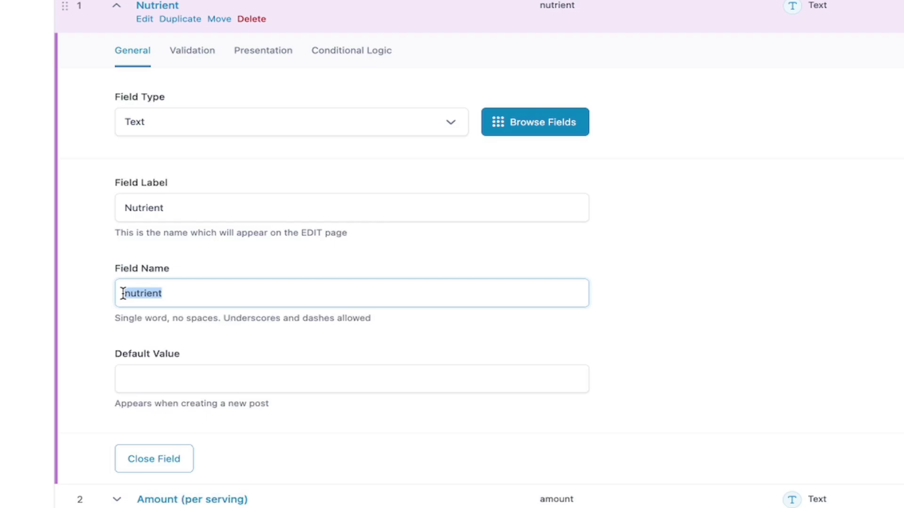
left_click(121, 297)
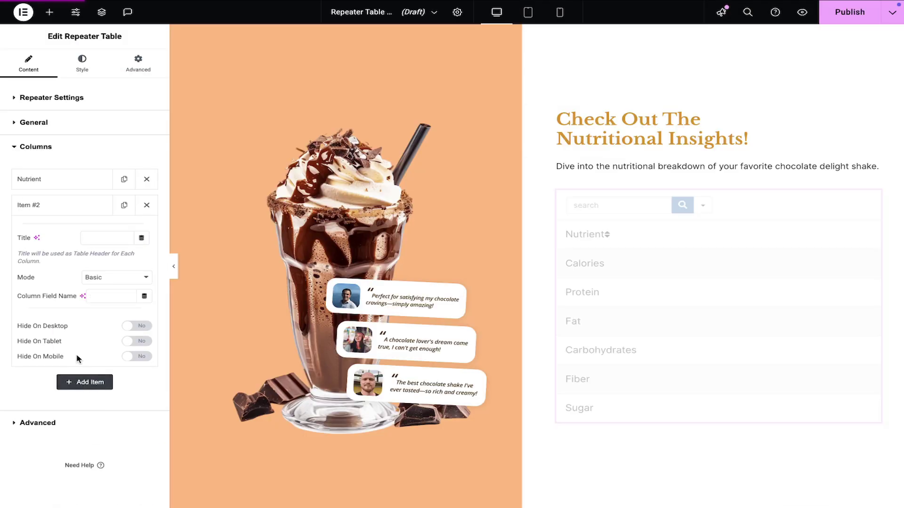
- Add a second column titled Amount mapped to the amount field
left_click(107, 237)
type("Amount")
left_click(111, 296)
type("amount")
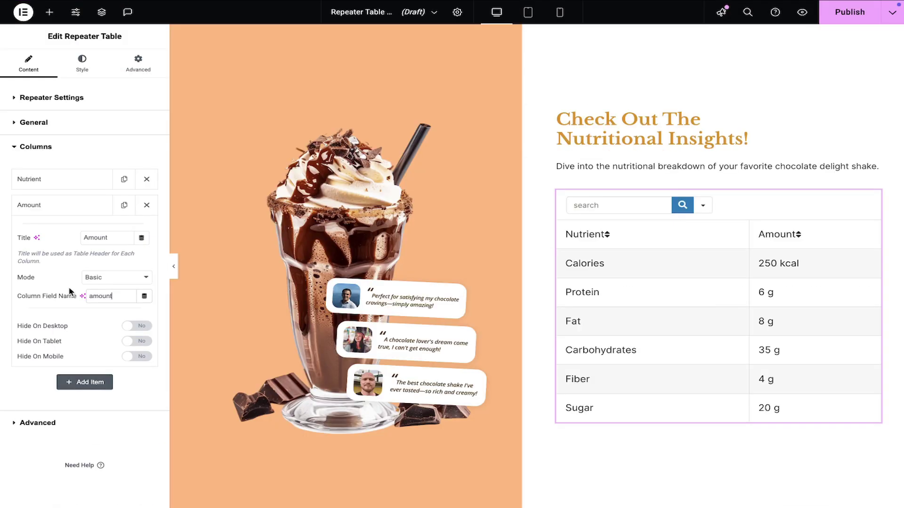
left_click(52, 205)
left_click(31, 181)
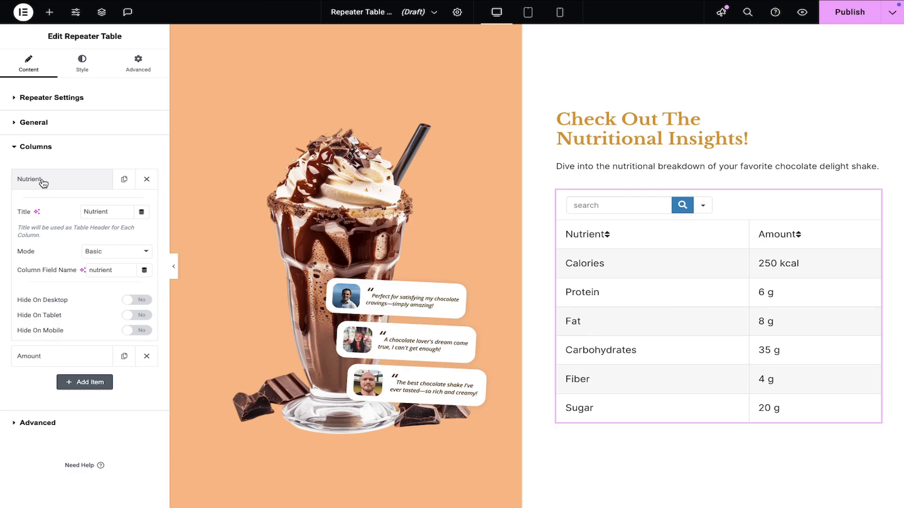
left_click(42, 181)
- Style the table head with a background and solid border, Libre Baskerville font, orange search button, 22 icon
left_click(83, 66)
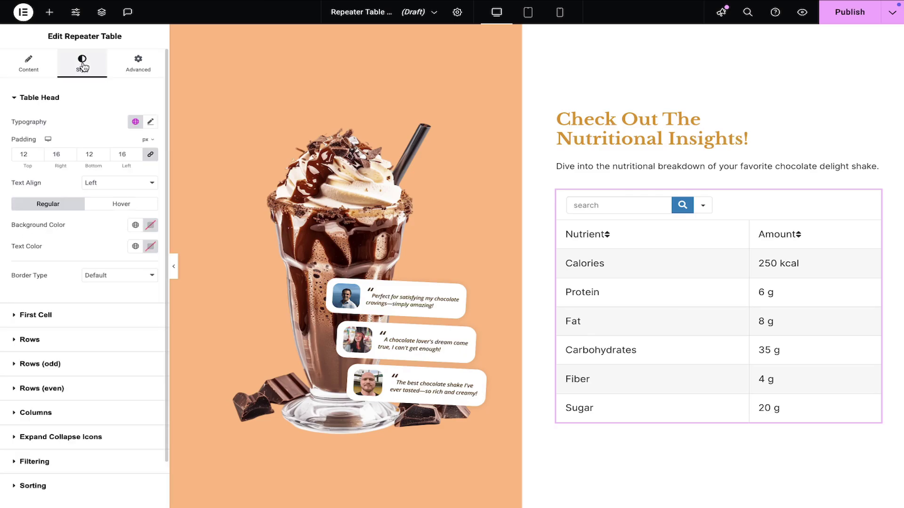
scroll(51, 154, "up", 4)
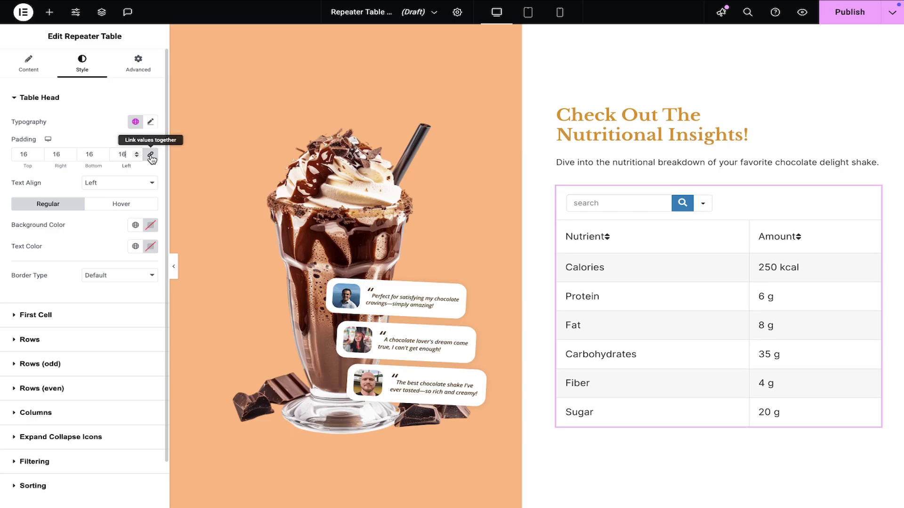
scroll(118, 155, "up", 4)
left_click(150, 225)
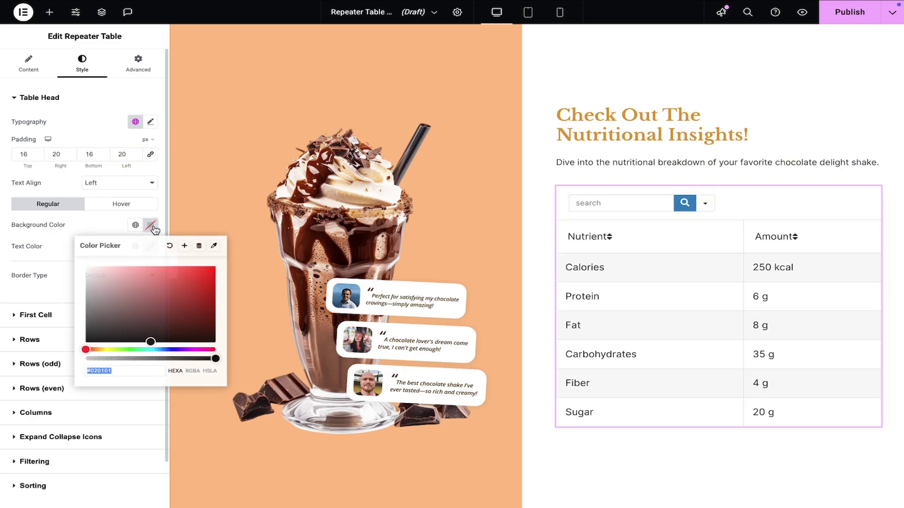
left_click(130, 357)
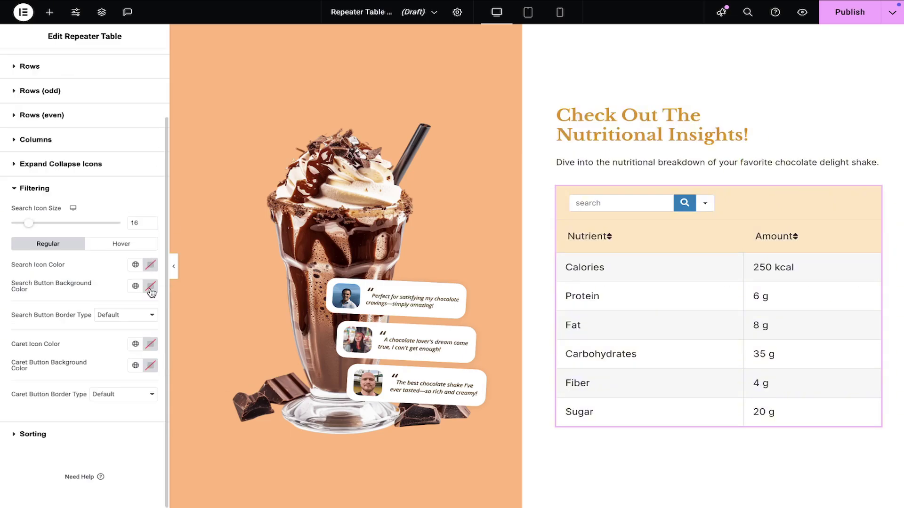
left_click(150, 286)
key("ctrl+v")
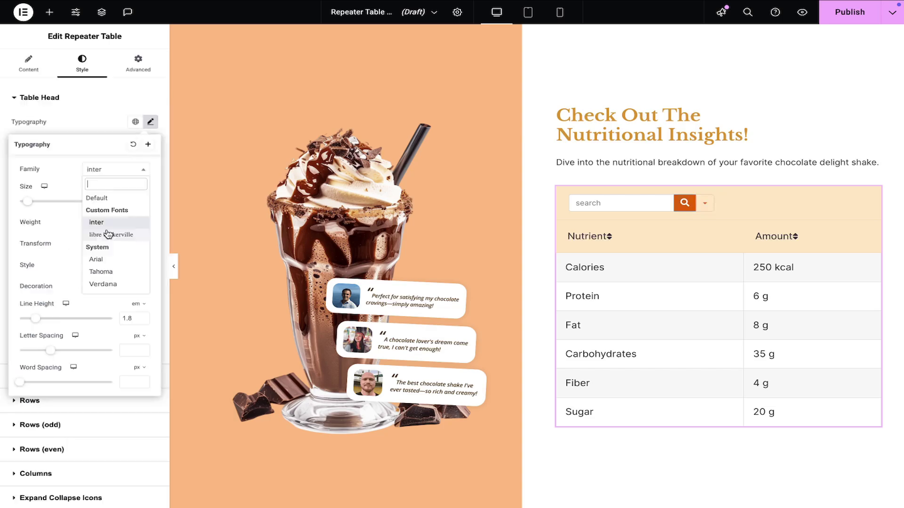
left_click(108, 235)
left_click(108, 225)
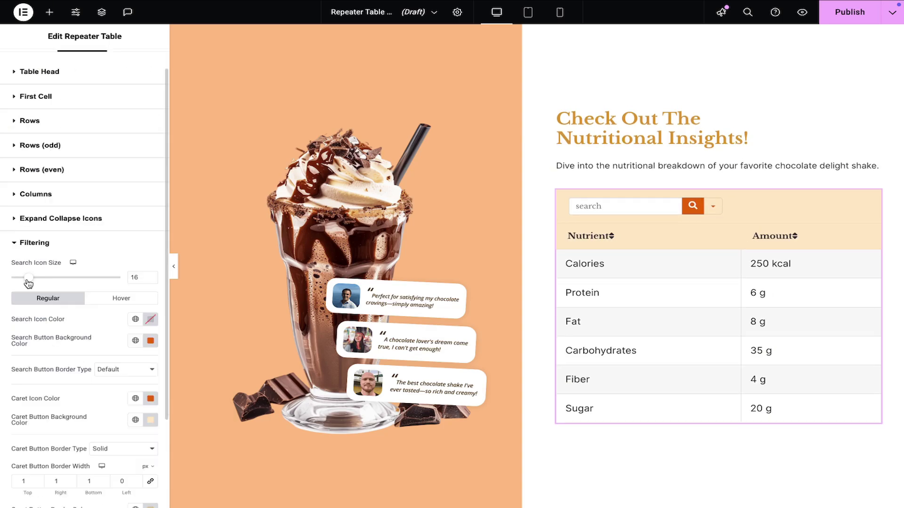
left_click_drag(26, 278, 33, 283)
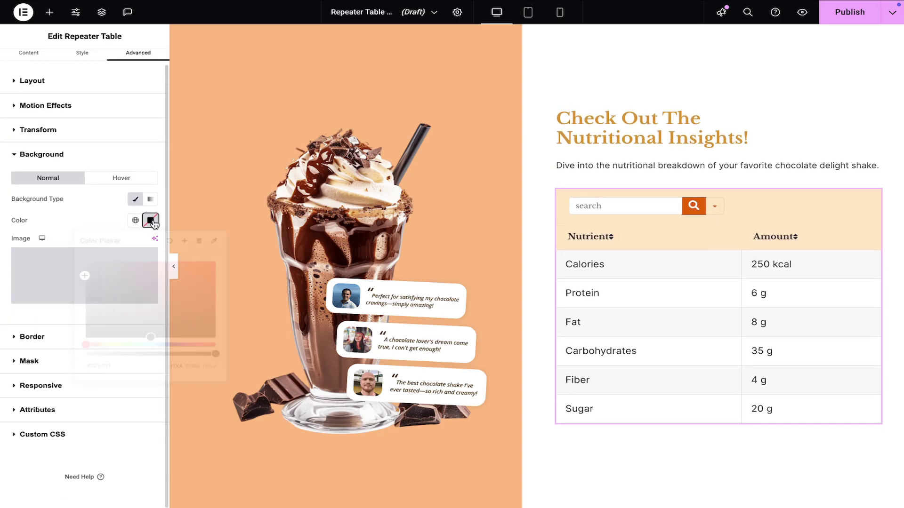
- Give the table a beige background, then preview the page and search for Sugar
left_click(151, 222)
type("#FFE6C387")
left_click(100, 219)
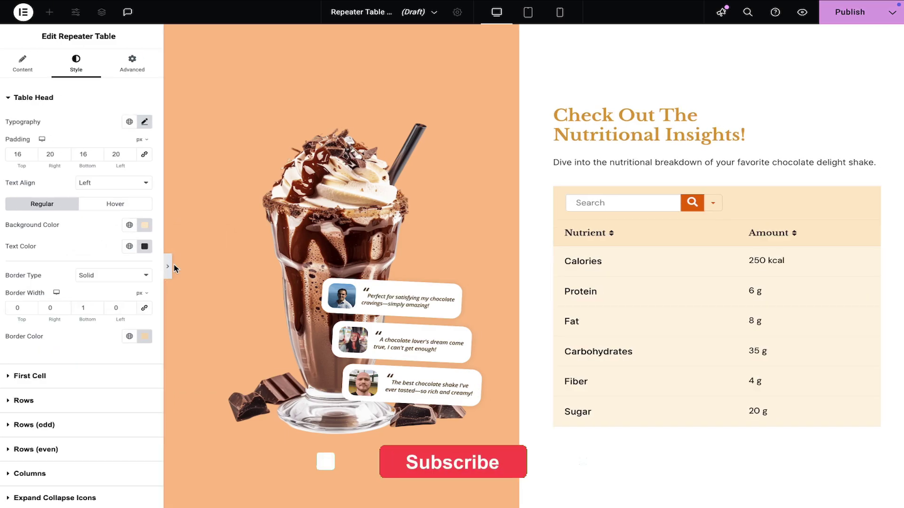
left_click(171, 264)
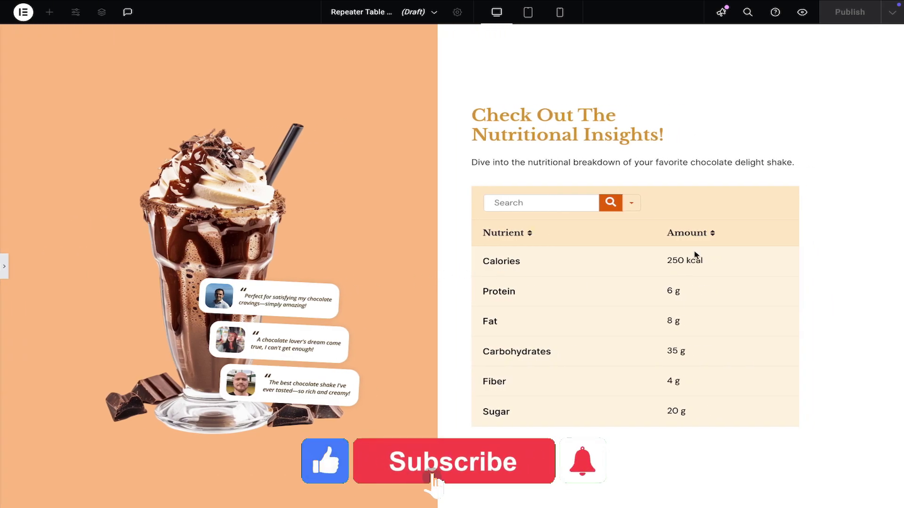
left_click(516, 204)
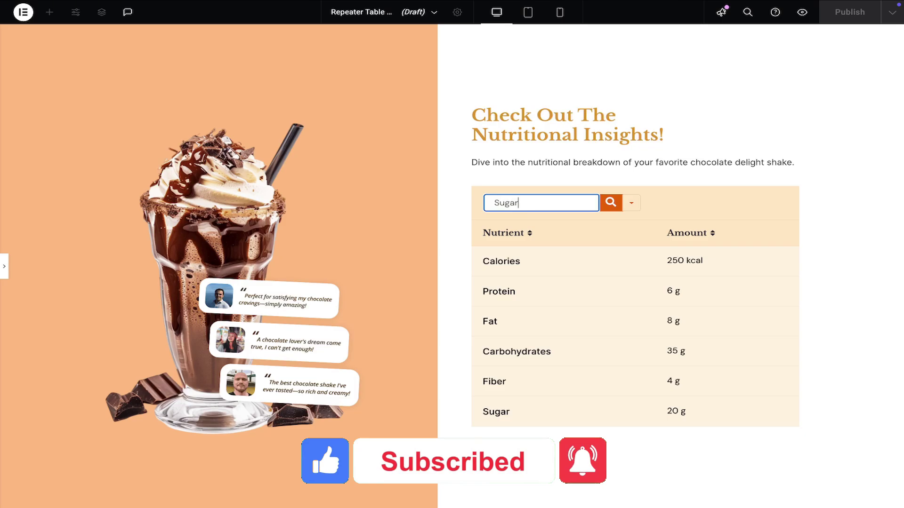
key("Return")
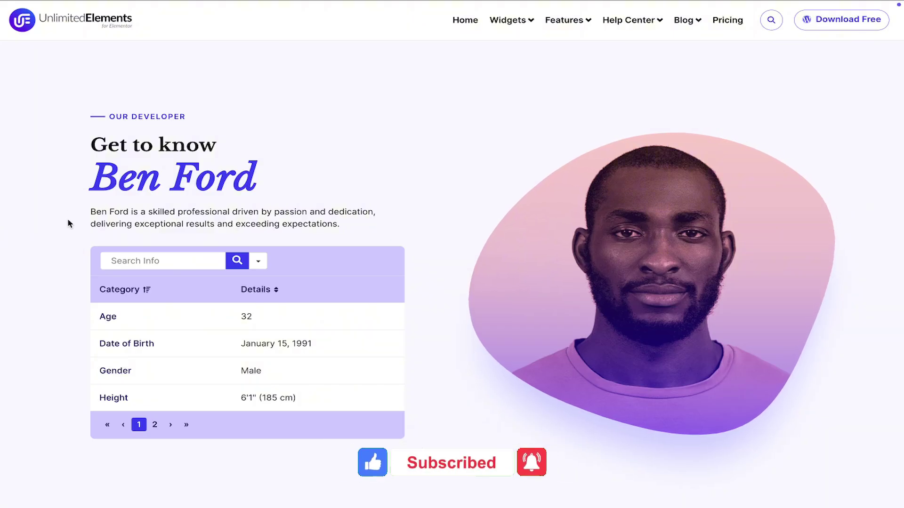
left_click(153, 427)
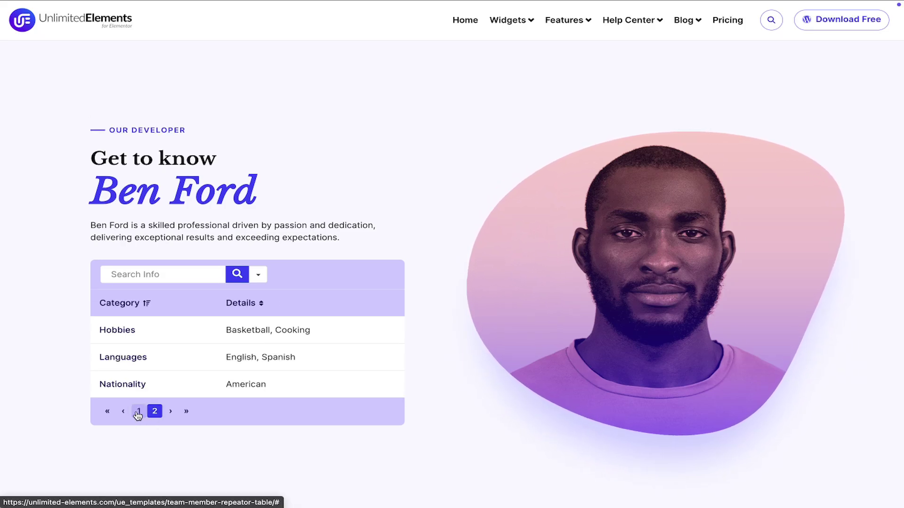
left_click(138, 414)
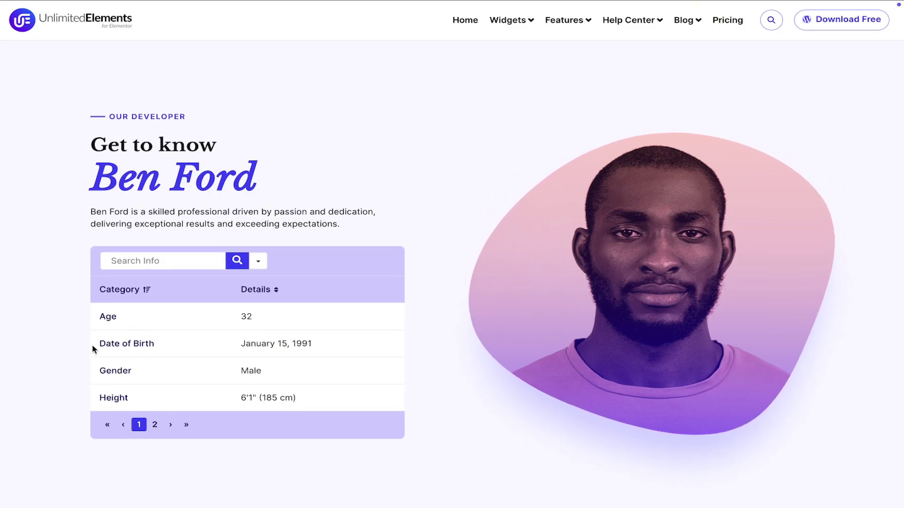